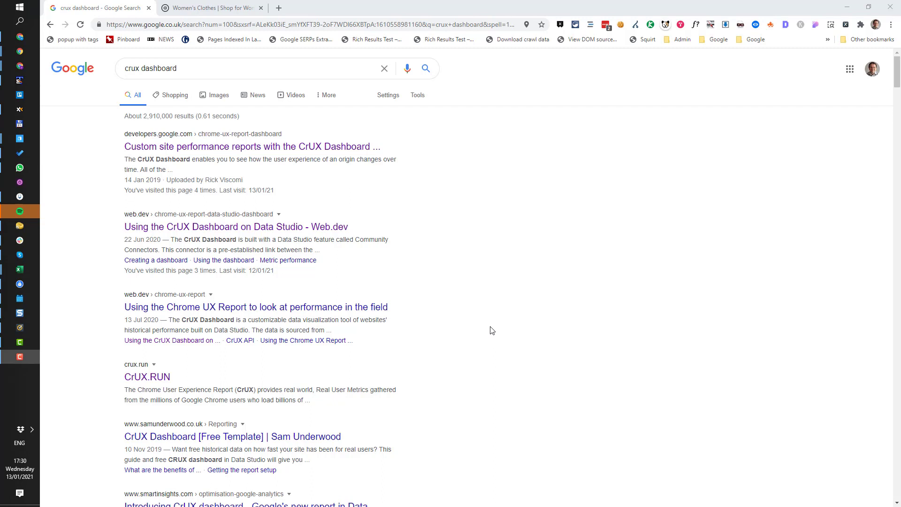
# From the Google search results, open the developer article 'Custom site performance reports with the CrUX Dashboard'.
pyautogui.click(232, 63)
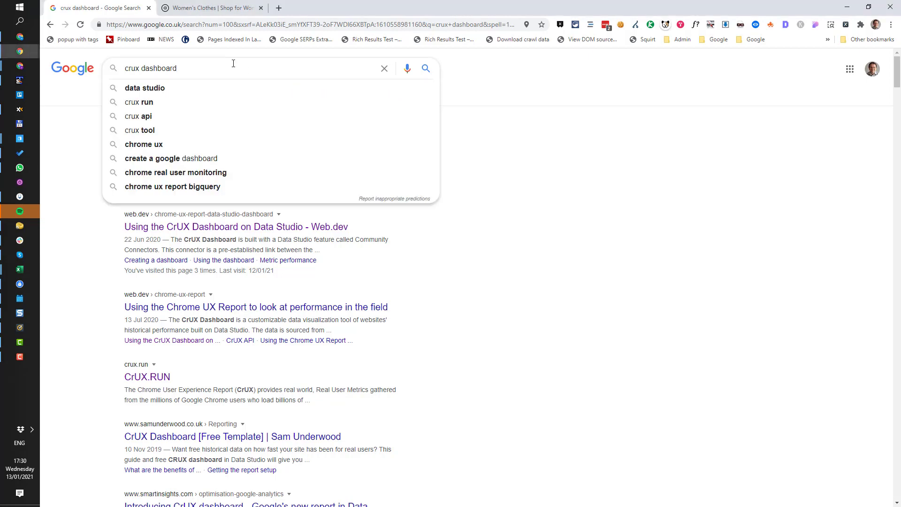
pyautogui.click(684, 241)
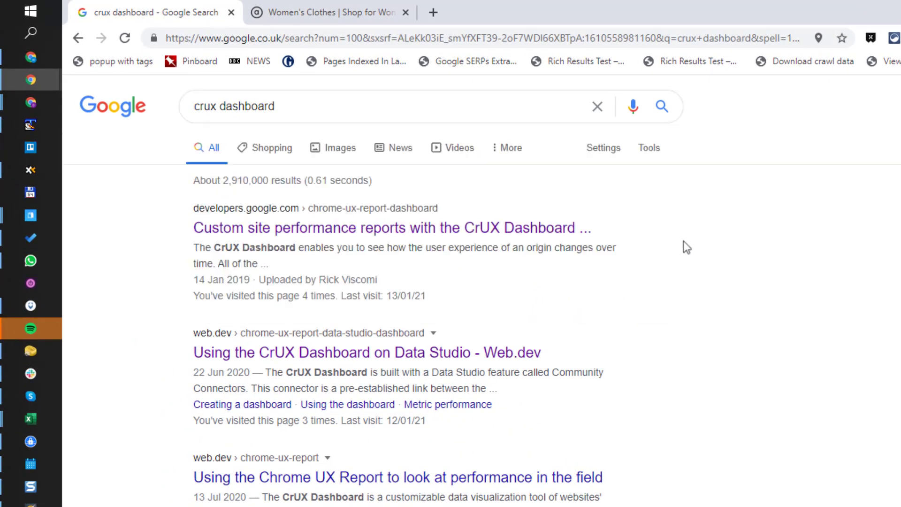
pyautogui.click(430, 238)
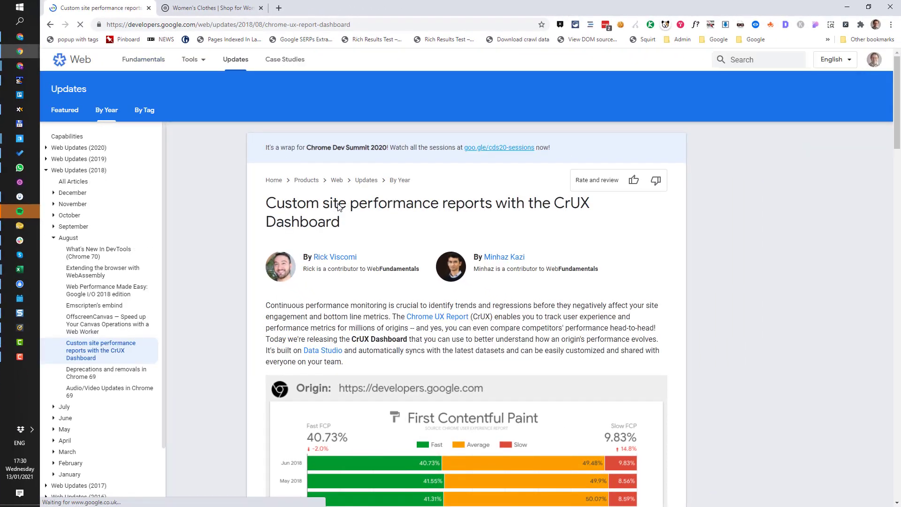
pyautogui.scroll(-2, 338, 205)
pyautogui.scroll(-2, 340, 204)
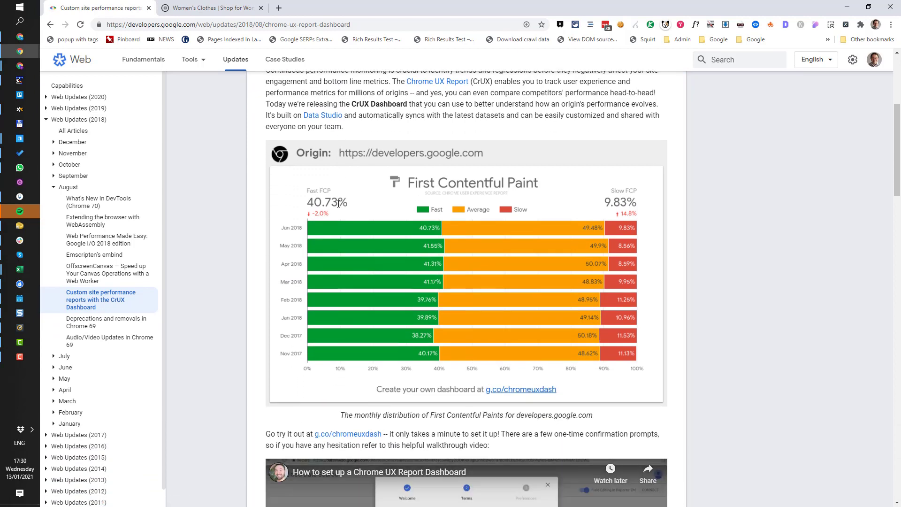
pyautogui.scroll(-2, 338, 204)
pyautogui.scroll(-1, 339, 203)
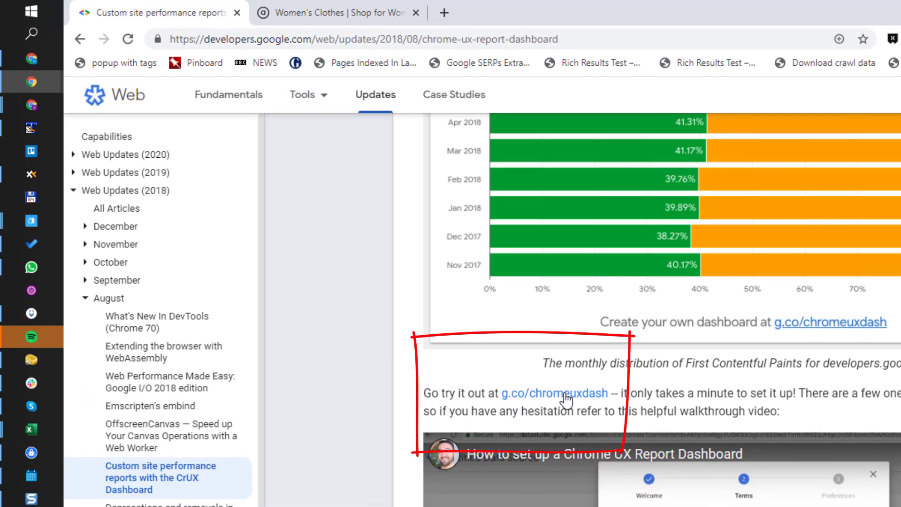
pyautogui.click(567, 399)
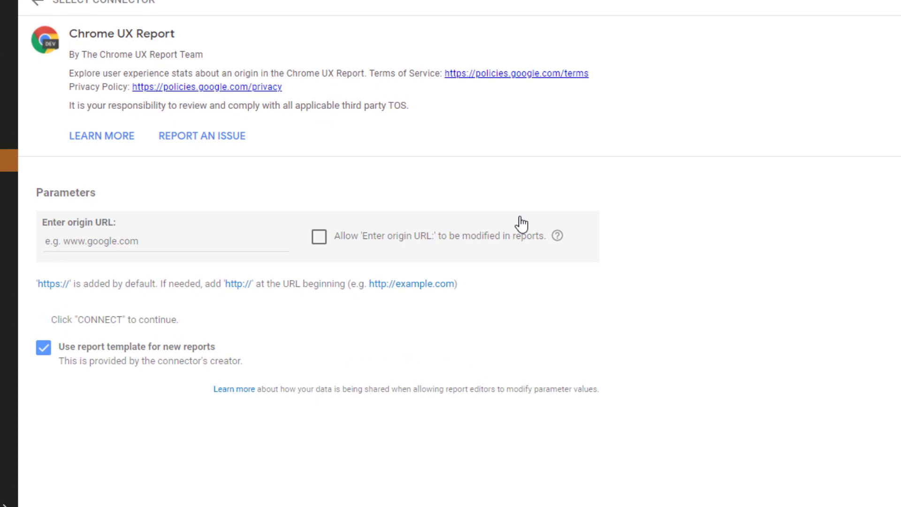
pyautogui.click(181, 240)
pyautogui.write('asos.')
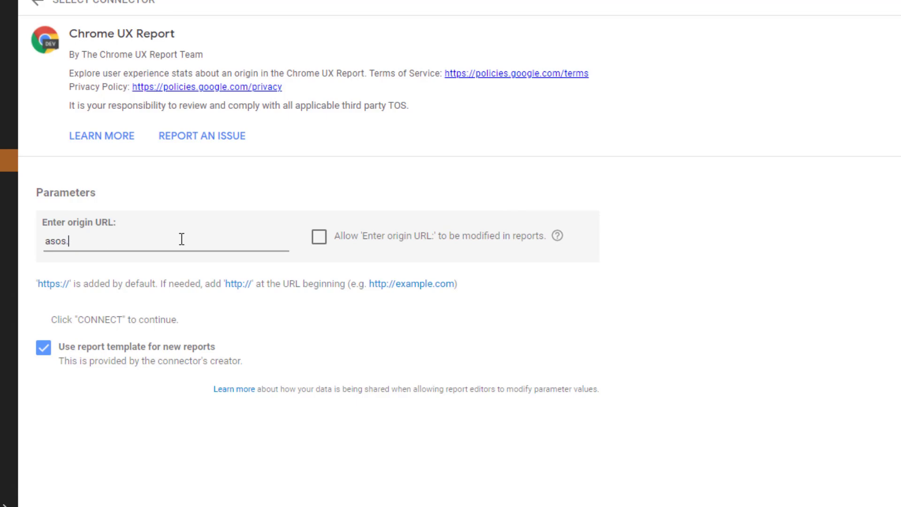
pyautogui.write('com')
pyautogui.click(44, 240)
pyautogui.write('www')
pyautogui.write('.')
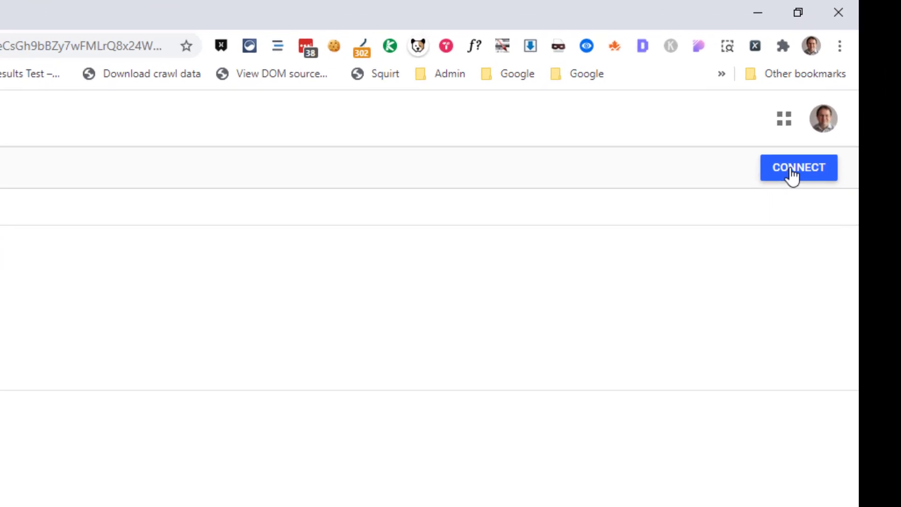
pyautogui.click(838, 121)
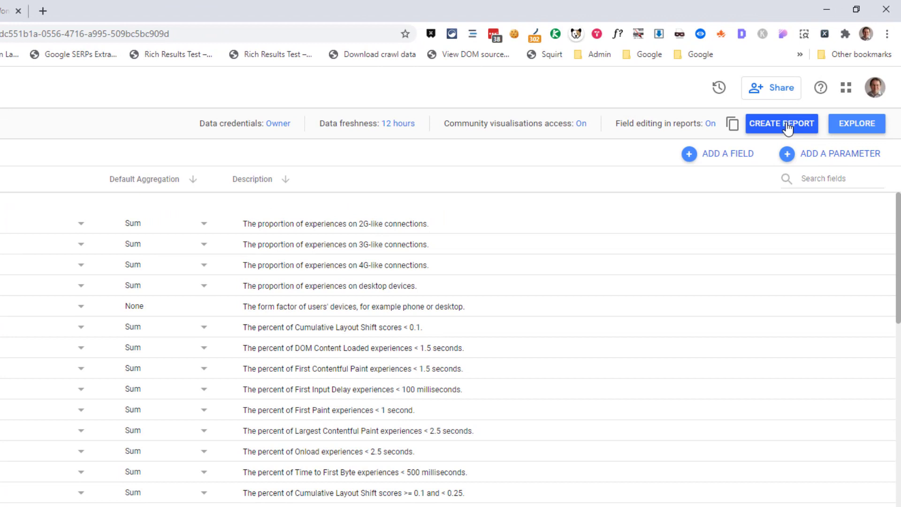
pyautogui.click(787, 126)
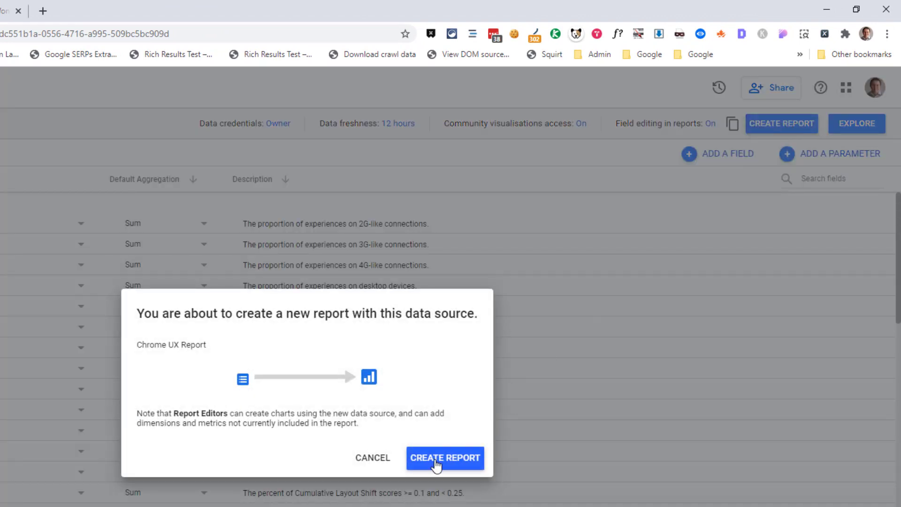
pyautogui.click(435, 465)
pyautogui.click(445, 464)
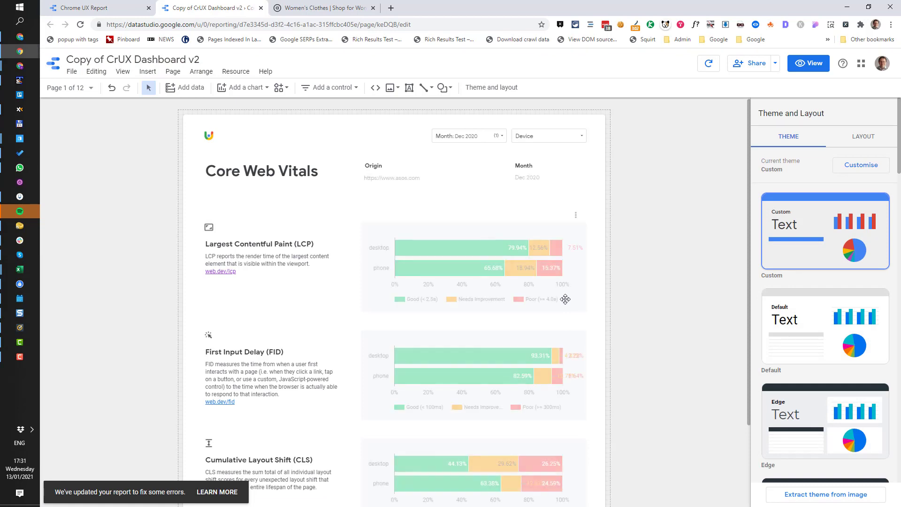
# Select the report title and show the Share dropdown with invite, email, link, embed and download options.
pyautogui.click(178, 59)
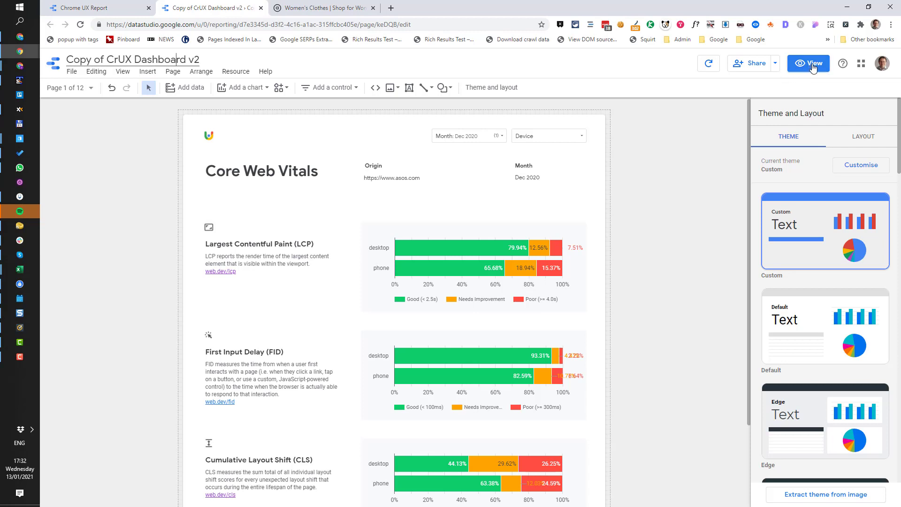
pyautogui.click(775, 64)
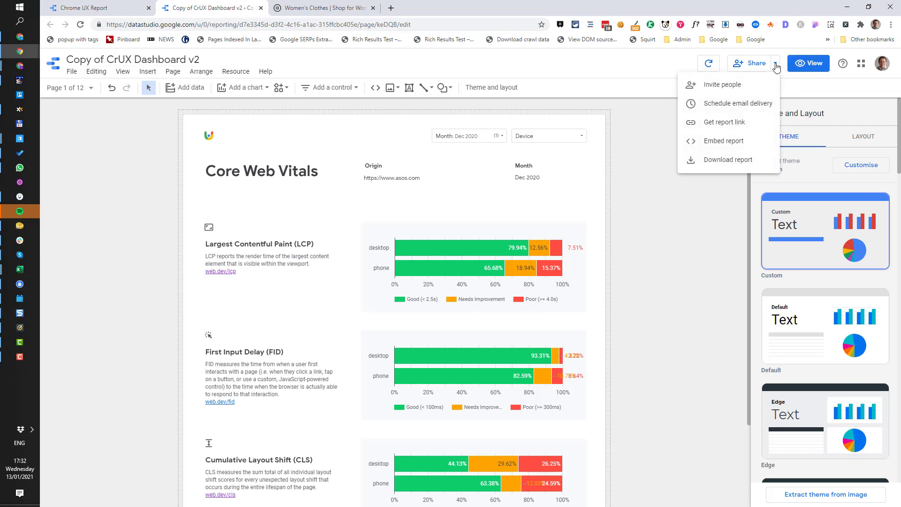